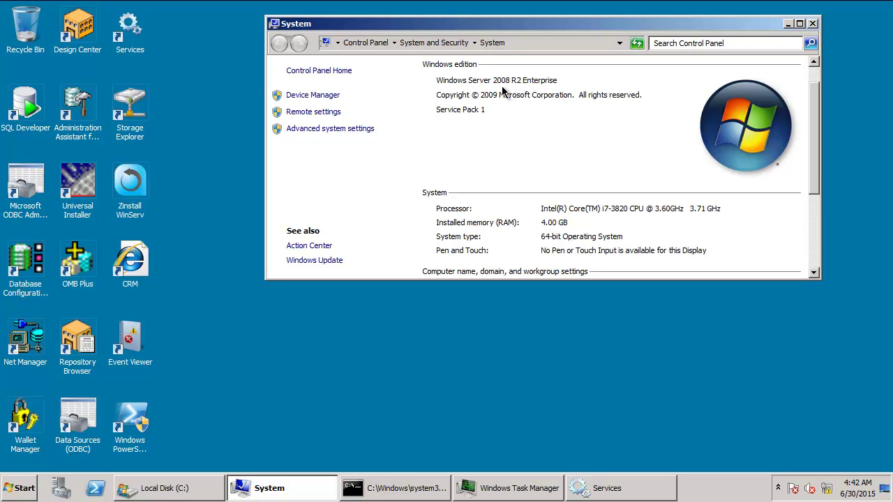
Step: Switch to the Services console and inspect the Oracle services, from OracleMTSRecoveryService through OracleServiceCRMC
{"action": "left_click", "coordinate": [585, 489]}
{"action": "left_click", "coordinate": [286, 307]}
{"action": "left_click", "coordinate": [286, 319]}
{"action": "left_click", "coordinate": [290, 331]}
{"action": "left_click", "coordinate": [290, 343]}
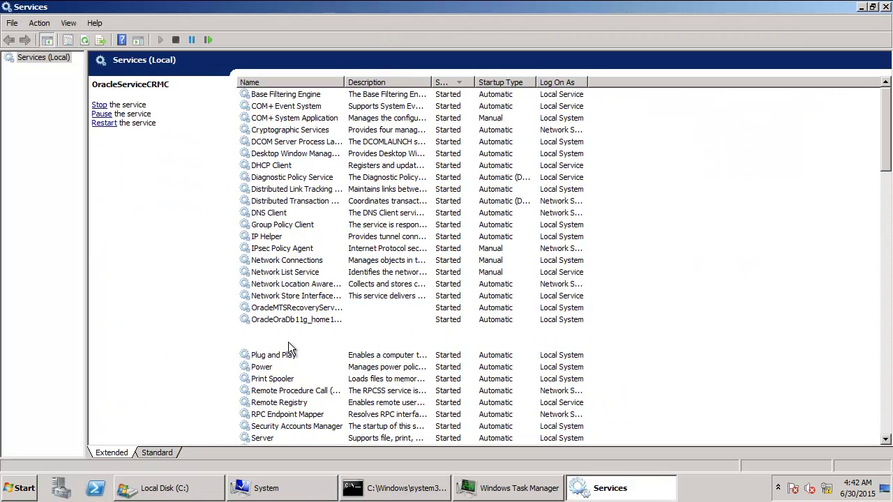
Step: Switch to Windows Task Manager and inspect the Java, omtsreco.exe, oracle.exe and RemoteExec processes
{"action": "left_click", "coordinate": [488, 488]}
{"action": "left_click", "coordinate": [46, 209]}
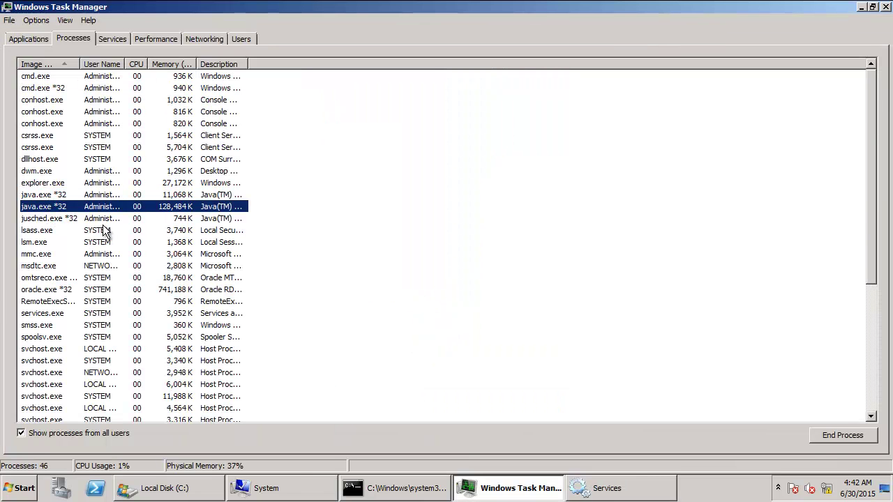
{"action": "left_click", "coordinate": [62, 278]}
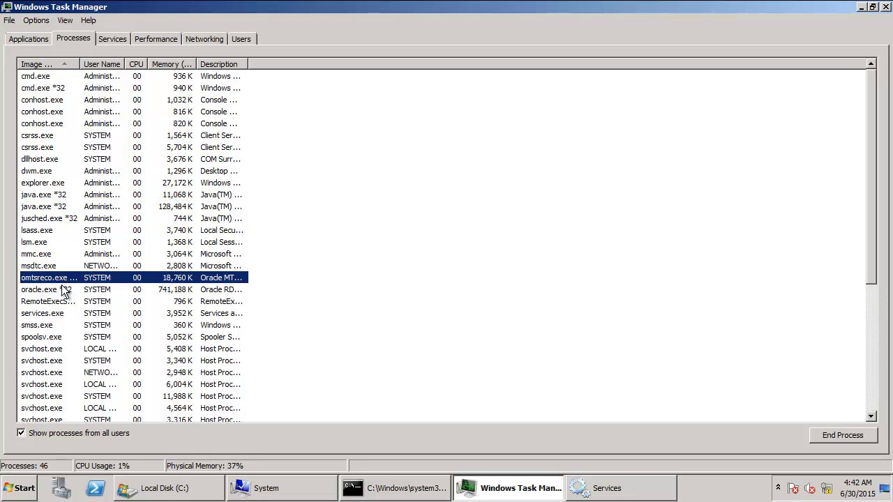
{"action": "left_click", "coordinate": [62, 289]}
{"action": "left_click", "coordinate": [63, 301]}
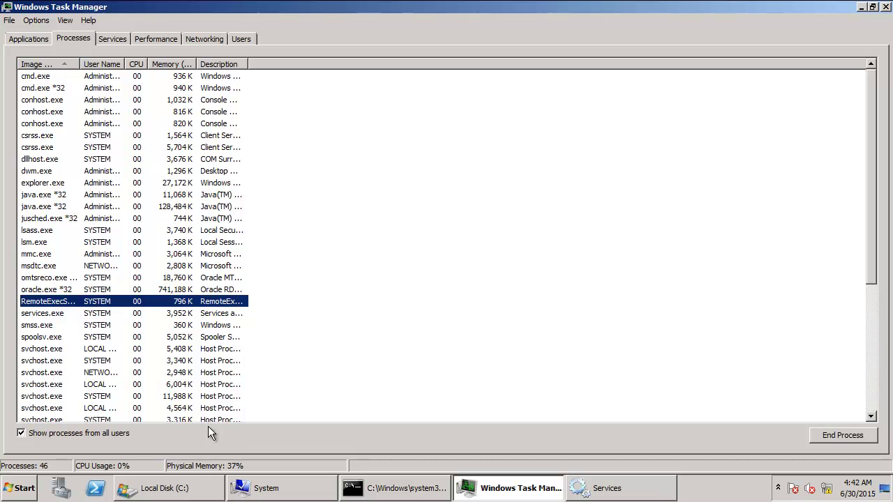
Step: Bring up the Local Disk (C:) window and examine the app, java, temp and soft folders
{"action": "left_click", "coordinate": [187, 487]}
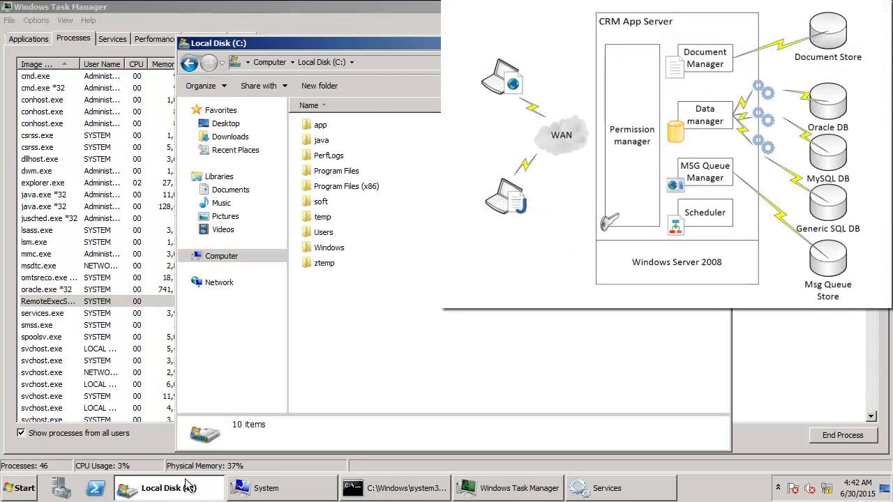
{"action": "left_click", "coordinate": [322, 127]}
{"action": "left_click", "coordinate": [323, 141]}
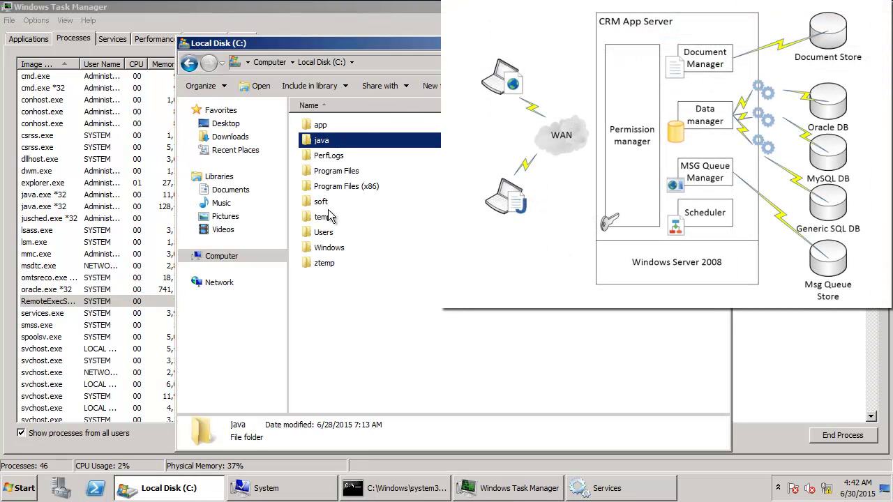
{"action": "left_click", "coordinate": [328, 216]}
{"action": "left_click", "coordinate": [328, 204]}
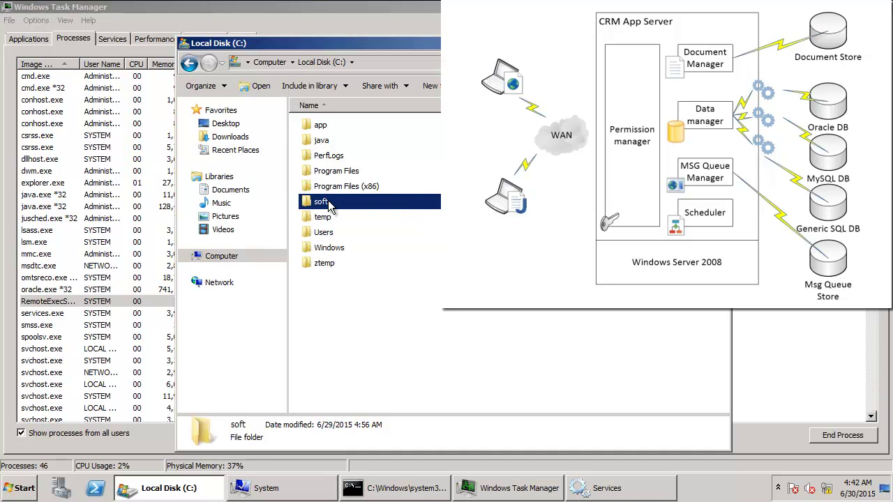
Step: Open Program Files (x86) and examine its Oracle and Java folders
{"action": "left_click", "coordinate": [339, 188]}
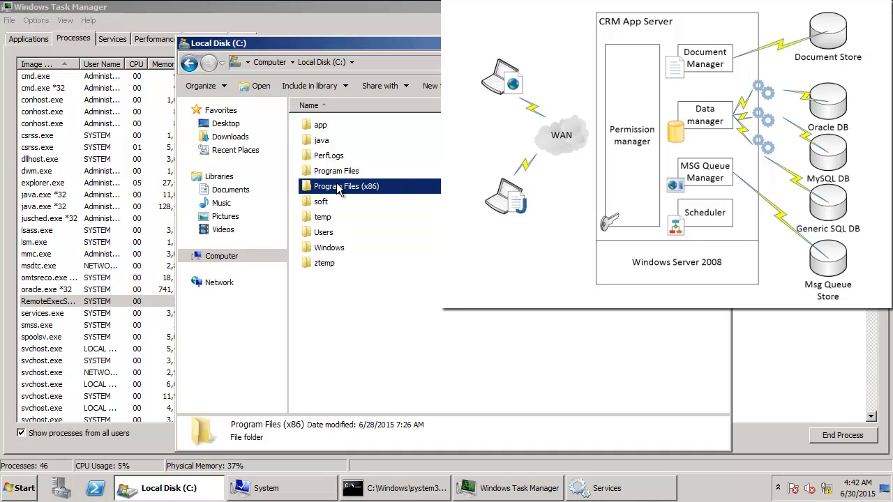
{"action": "double_click", "coordinate": [339, 188]}
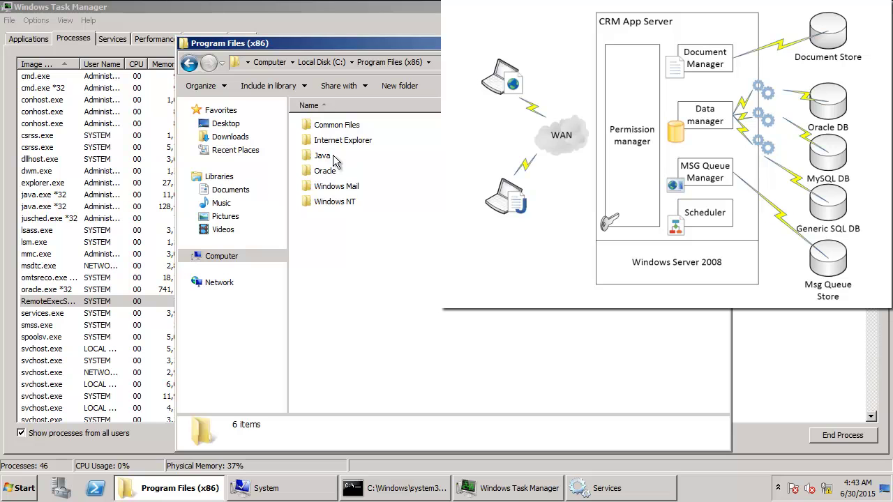
{"action": "left_click", "coordinate": [324, 171]}
{"action": "left_click", "coordinate": [322, 158]}
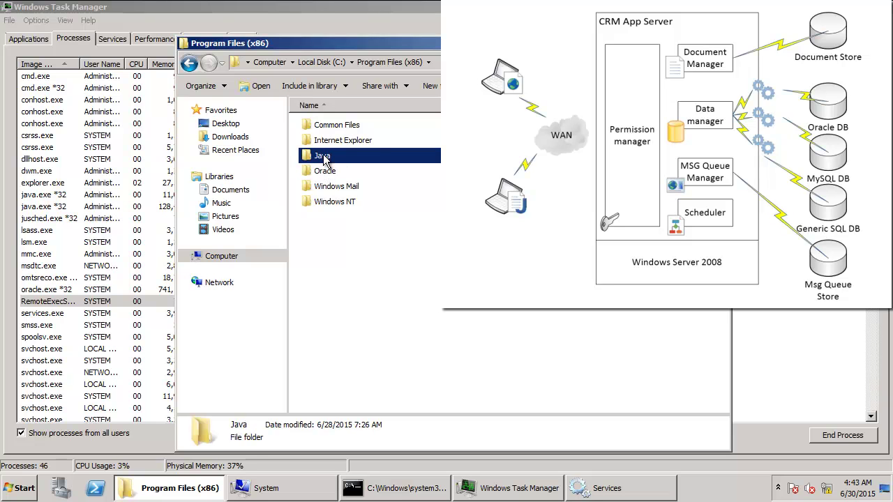
Step: Return to the C: drive, view the soft folder's contents, and close the folder window and Task Manager
{"action": "key", "text": "BackSpace"}
{"action": "double_click", "coordinate": [320, 202]}
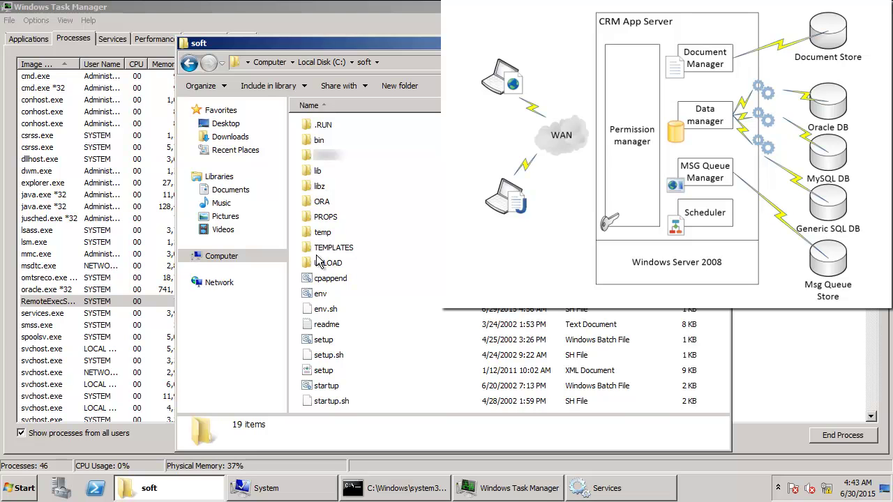
{"action": "key", "text": "alt+F4"}
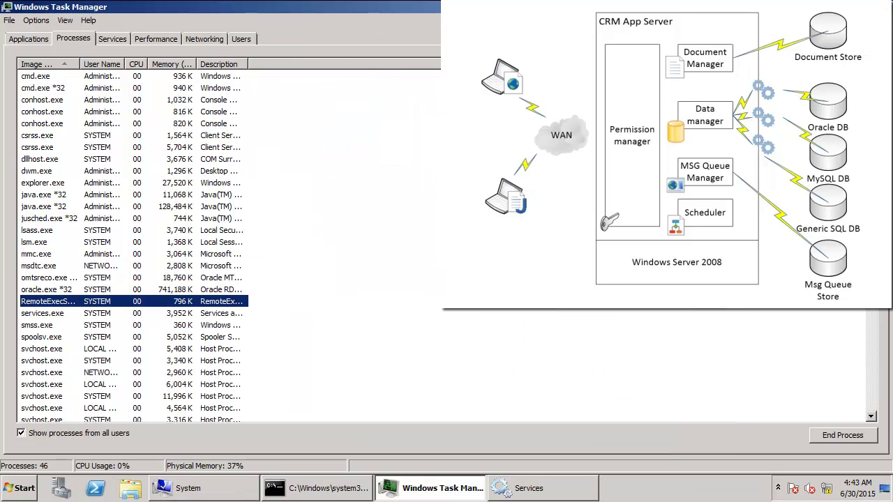
{"action": "key", "text": "alt+F4"}
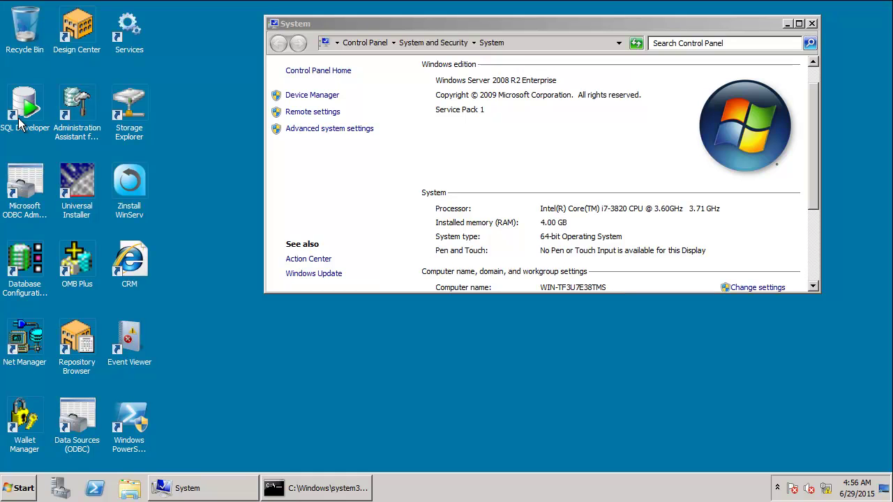
Step: Launch SQL Developer, expand the Zinstall@CRMC connection's tables, and view the AMLC_LISTS and CR_CASE tables
{"action": "left_click", "coordinate": [20, 124]}
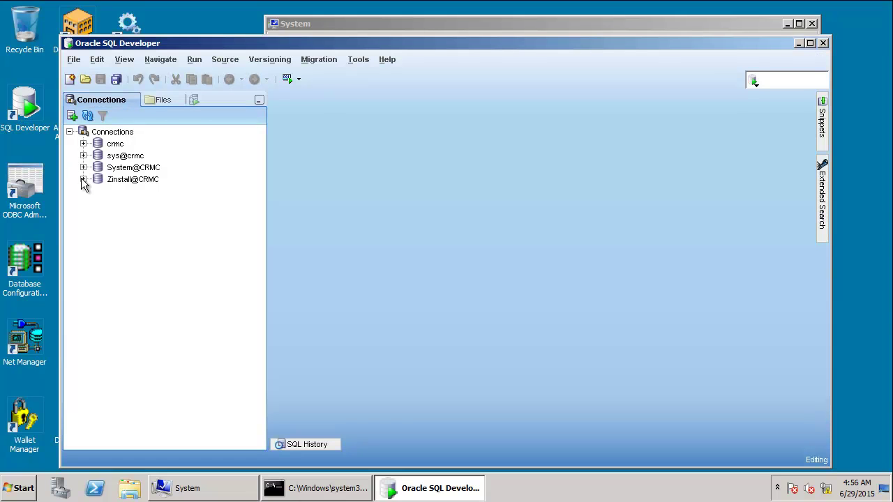
{"action": "left_click", "coordinate": [83, 179]}
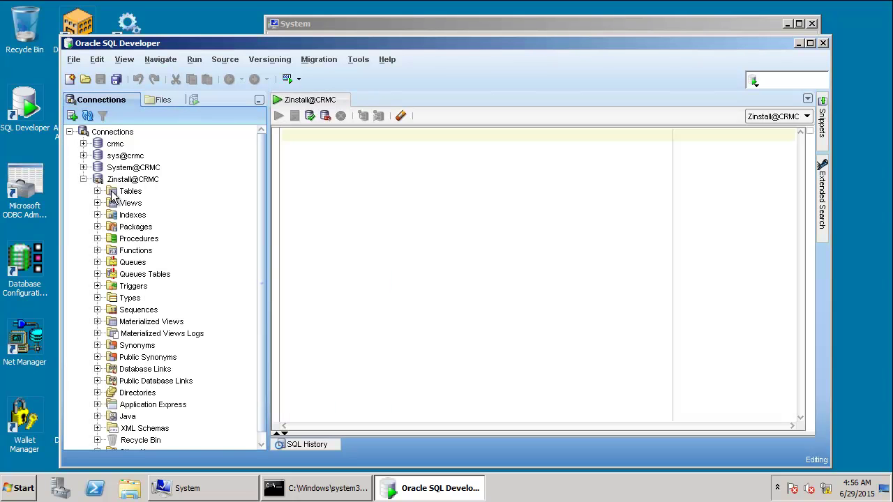
{"action": "double_click", "coordinate": [111, 194]}
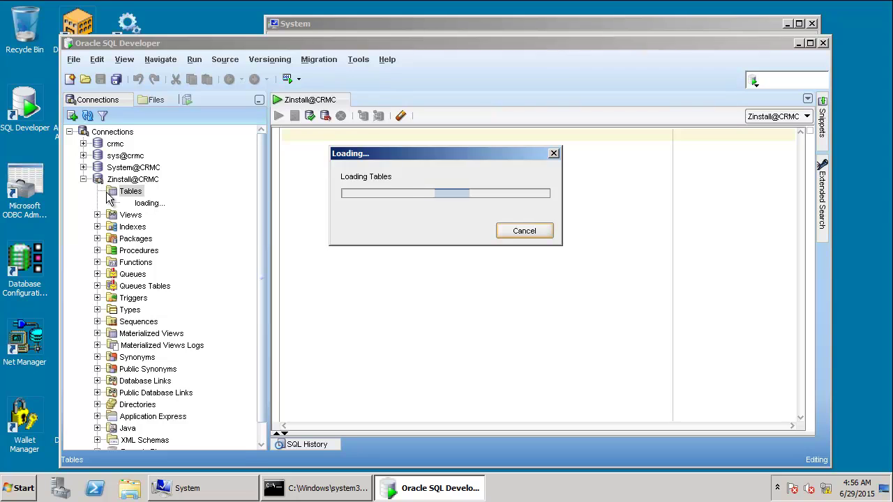
{"action": "left_click", "coordinate": [143, 204]}
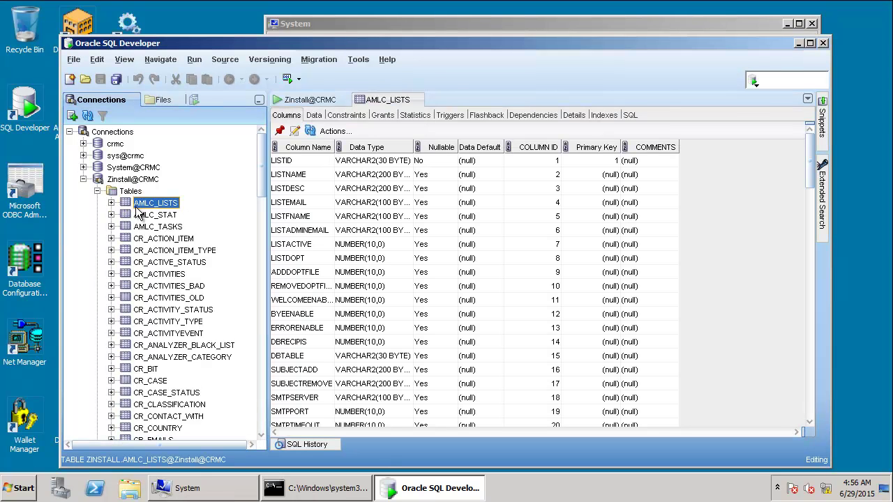
{"action": "left_click", "coordinate": [153, 382]}
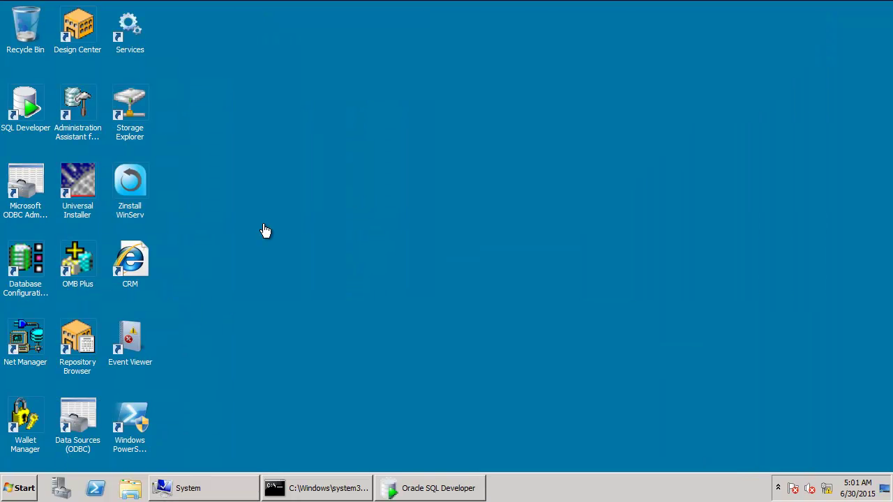
Step: Open the CRM web application, log in with the user name and account password, and minimize its management window
{"action": "double_click", "coordinate": [132, 262]}
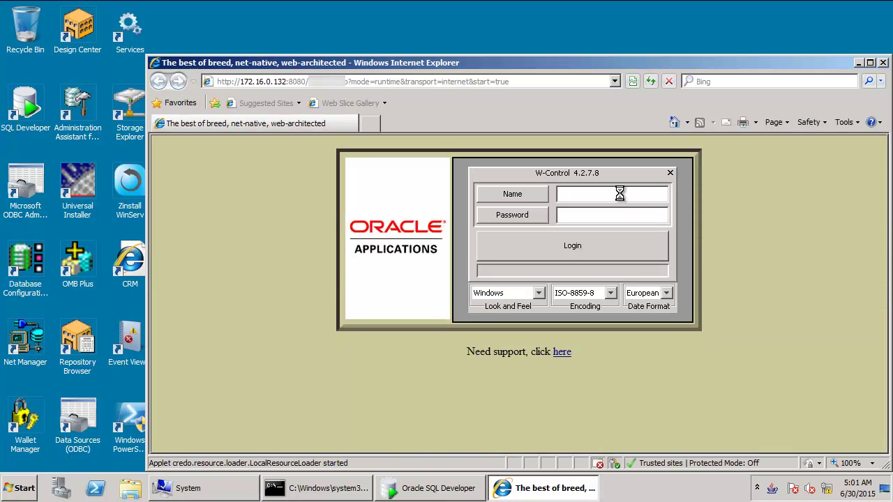
{"action": "left_click", "coordinate": [620, 194]}
{"action": "type", "text": "john "}
{"action": "type", "text": "b"}
{"action": "type", "text": "*******"}
{"action": "type", "text": "*"}
{"action": "left_click", "coordinate": [572, 251]}
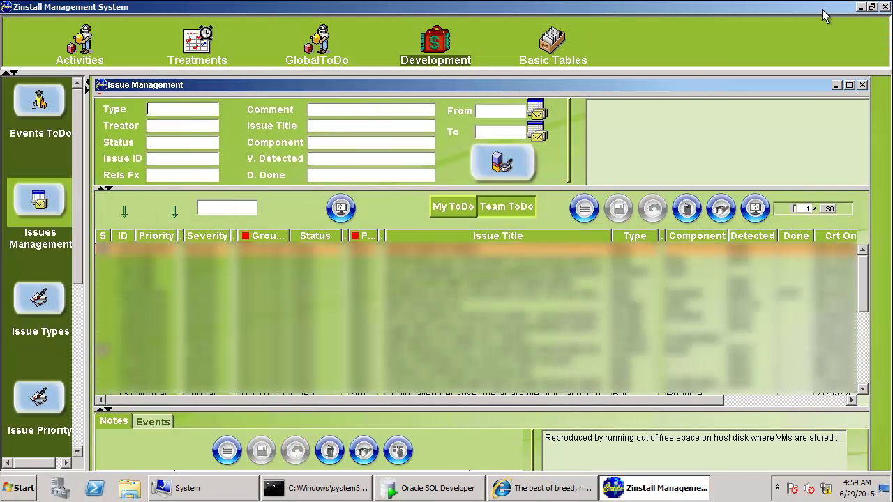
{"action": "left_click", "coordinate": [860, 7]}
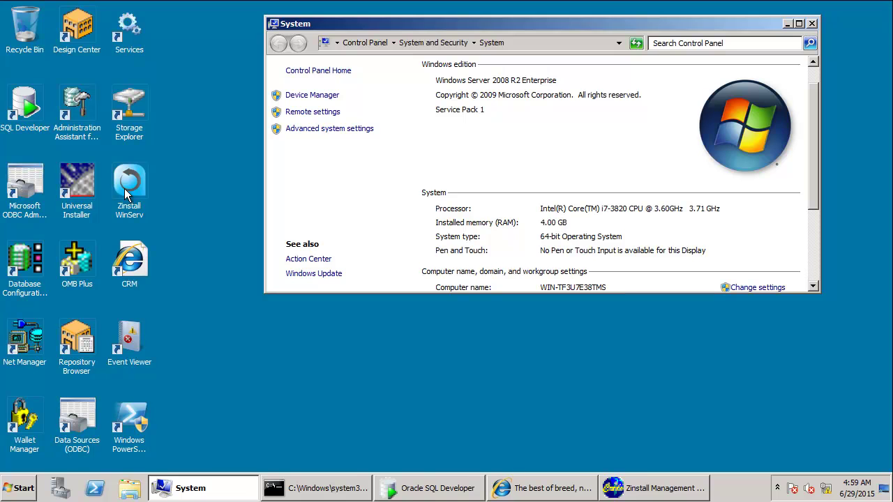
Step: Start Zinstall WinServ for moving between two machines with programs, settings and user profiles, set this as the source computer, and pass the prerequisite check
{"action": "double_click", "coordinate": [124, 188]}
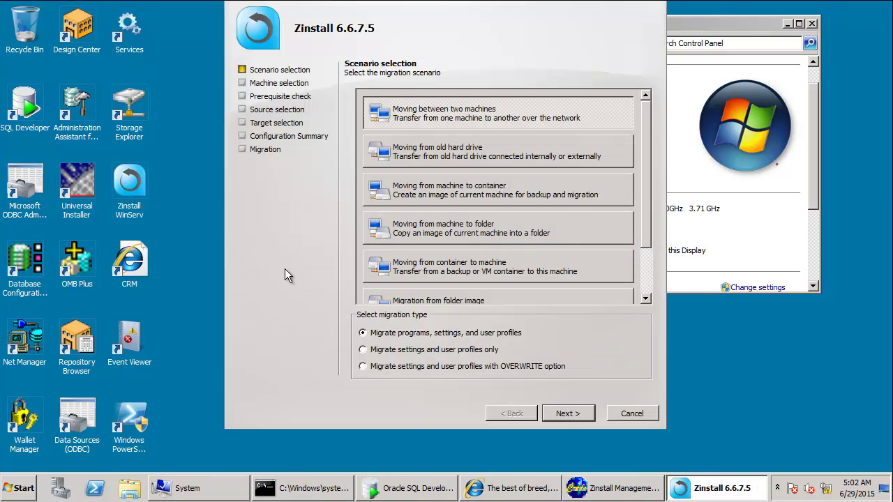
{"action": "left_click", "coordinate": [558, 413]}
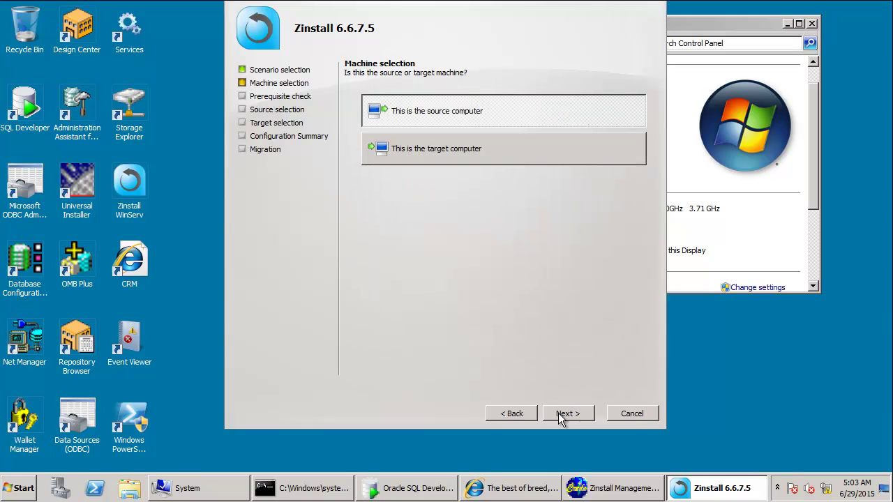
{"action": "left_click", "coordinate": [558, 413]}
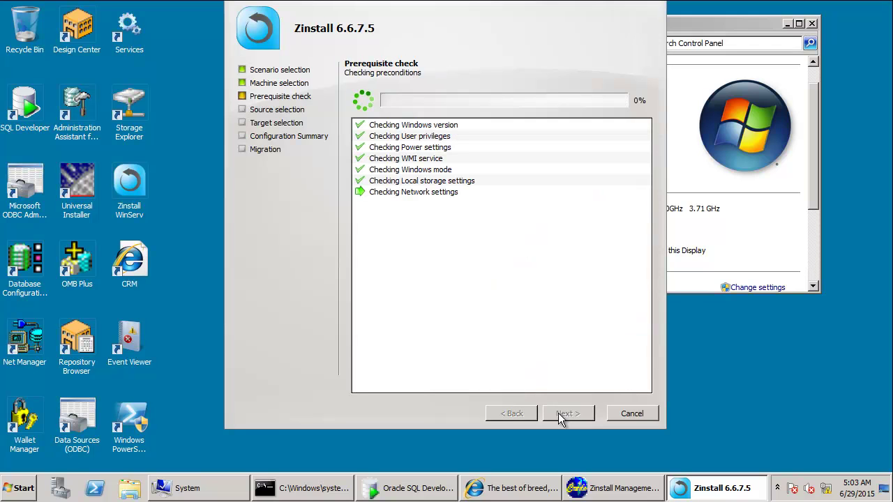
{"action": "left_click", "coordinate": [558, 413]}
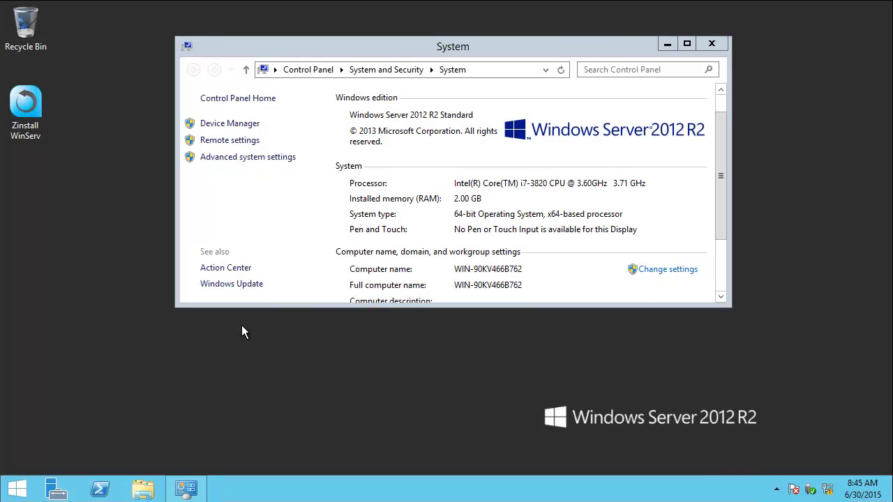
Step: On the Windows Server 2012 R2 machine, open File Explorer and view Program Files (x86) on the C: drive
{"action": "left_click", "coordinate": [143, 489]}
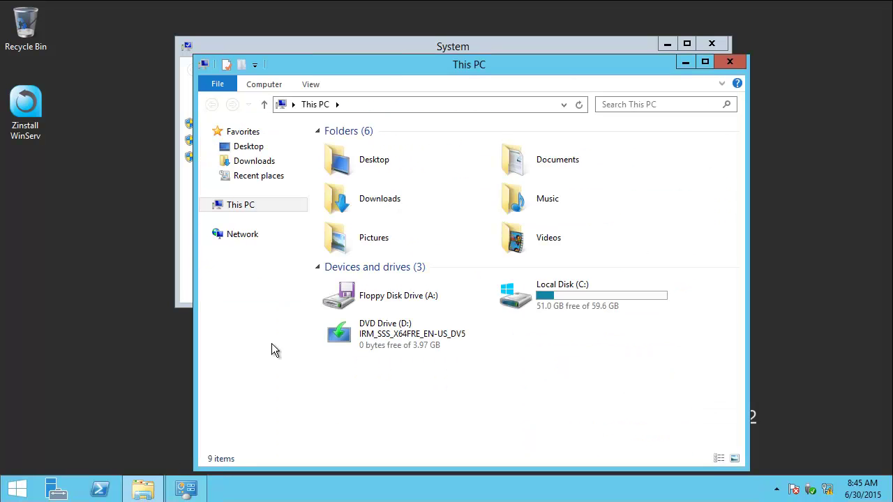
{"action": "double_click", "coordinate": [551, 290]}
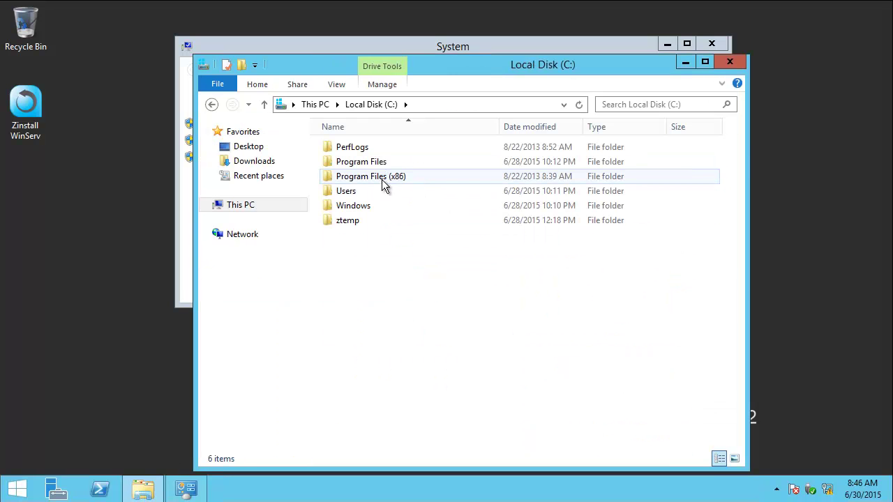
{"action": "double_click", "coordinate": [372, 177]}
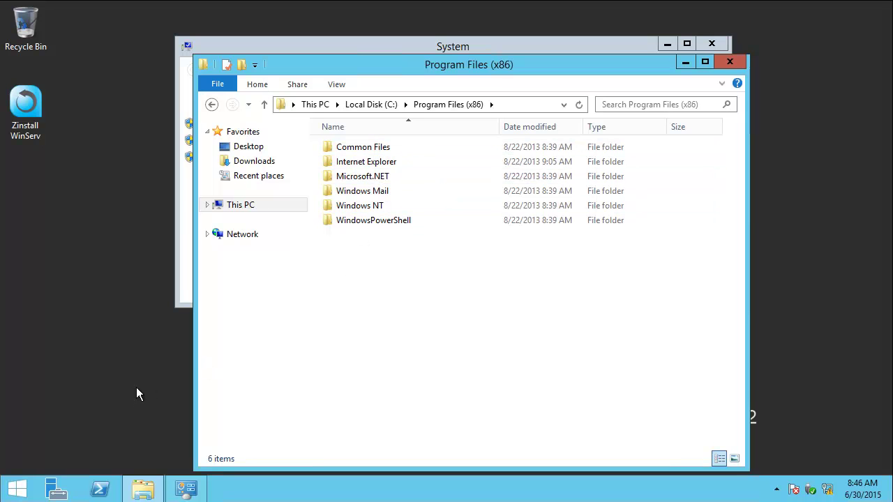
Step: Open Task Manager in detailed, maximized view and examine the target server's services and running processes
{"action": "key", "text": "ctrl+shift+Escape"}
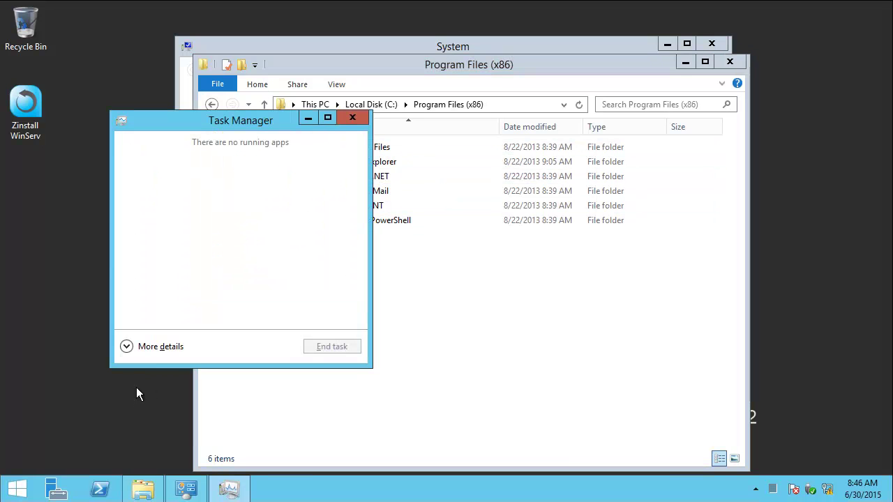
{"action": "left_click", "coordinate": [145, 346]}
{"action": "double_click", "coordinate": [245, 123]}
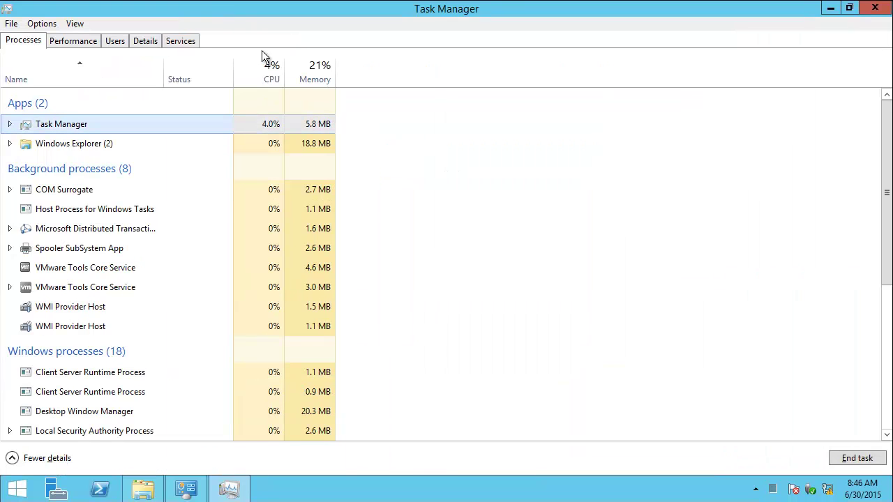
{"action": "left_click", "coordinate": [186, 38]}
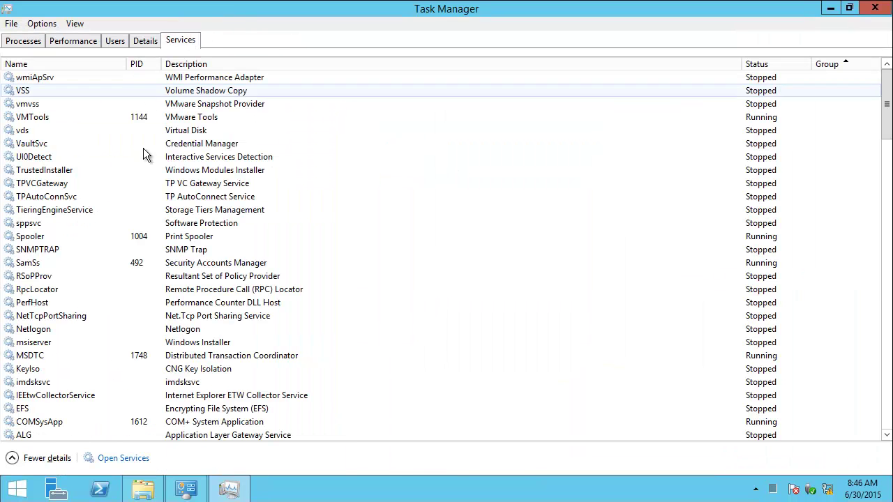
{"action": "scroll", "coordinate": [137, 172], "scroll_direction": "down", "scroll_amount": 12}
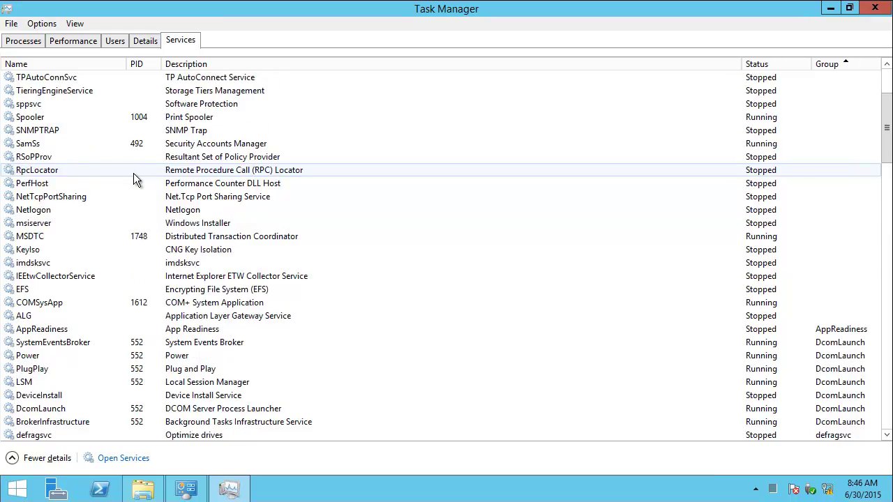
{"action": "scroll", "coordinate": [133, 174], "scroll_direction": "down", "scroll_amount": 13}
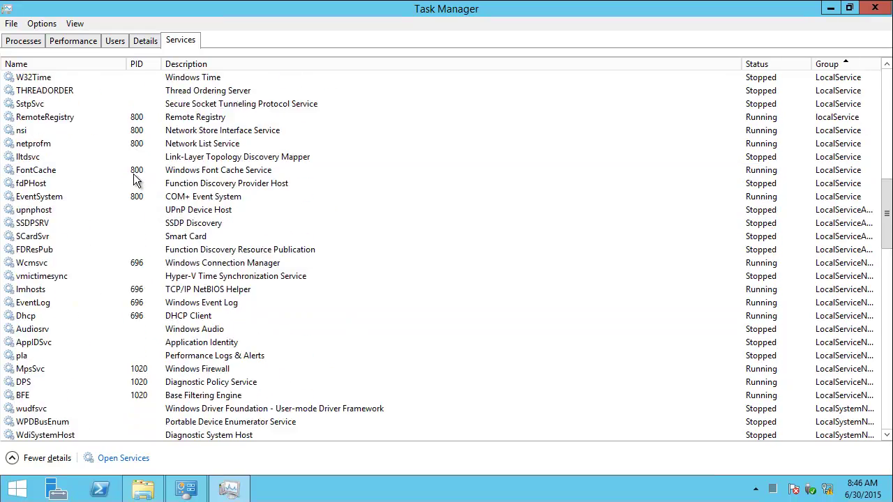
{"action": "scroll", "coordinate": [133, 174], "scroll_direction": "down", "scroll_amount": 10}
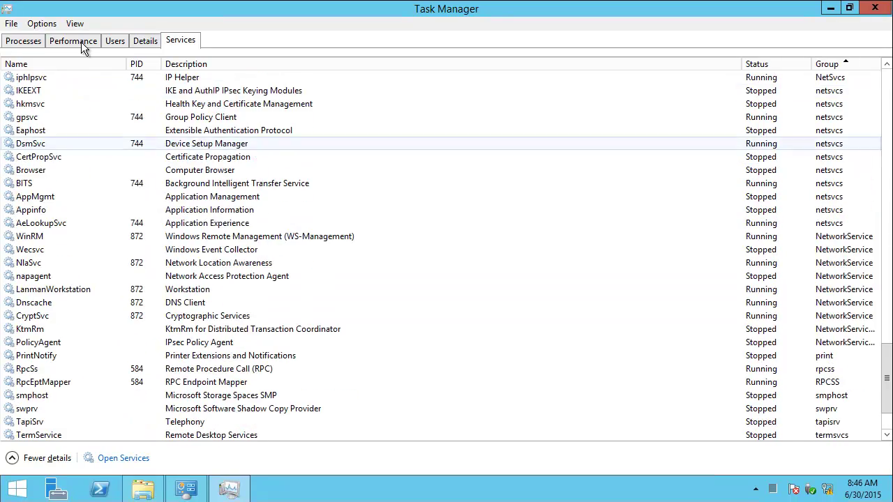
{"action": "left_click", "coordinate": [35, 40]}
{"action": "scroll", "coordinate": [92, 171], "scroll_direction": "down", "scroll_amount": 4}
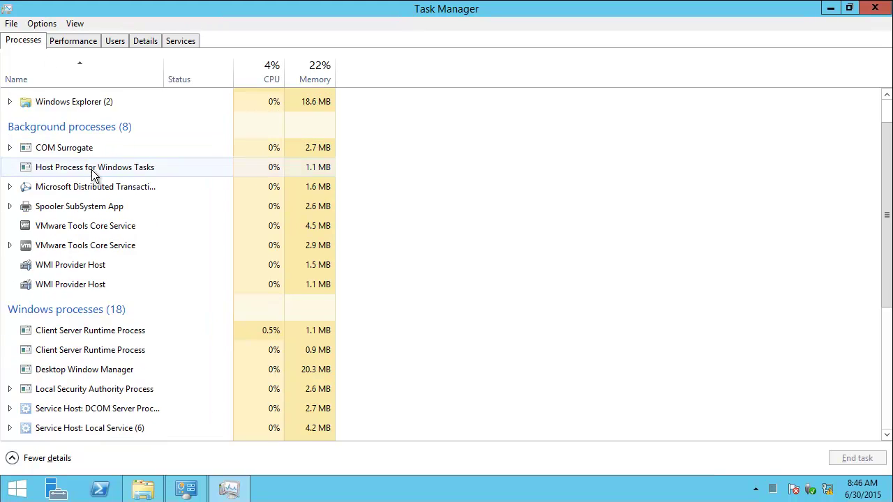
Step: Look through the remaining Windows processes on the target server
{"action": "scroll", "coordinate": [91, 171], "scroll_direction": "down", "scroll_amount": 3}
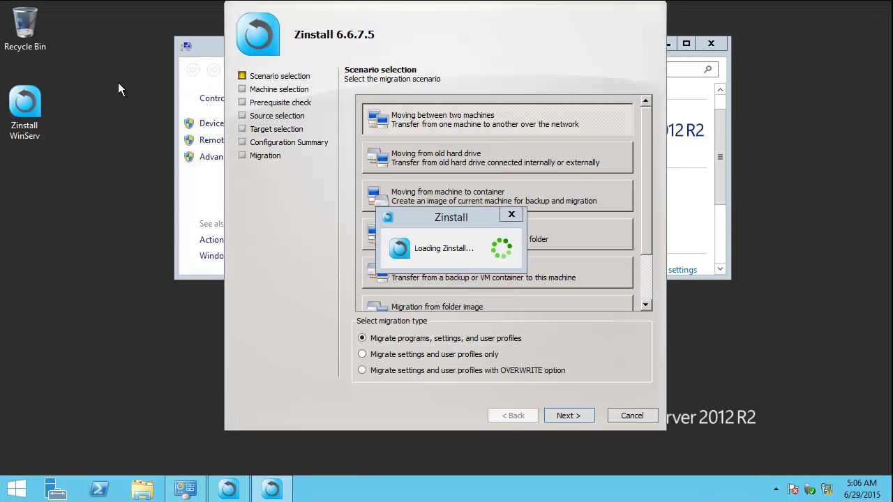
Step: Set Zinstall to move programs, settings and user profiles between two machines, mark this as the target computer, and complete the prerequisite check
{"action": "left_click", "coordinate": [588, 415]}
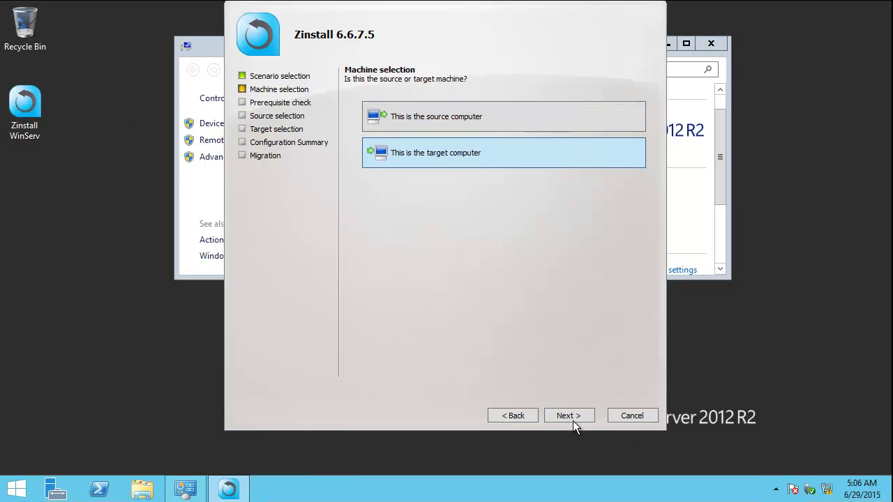
{"action": "left_click", "coordinate": [574, 416]}
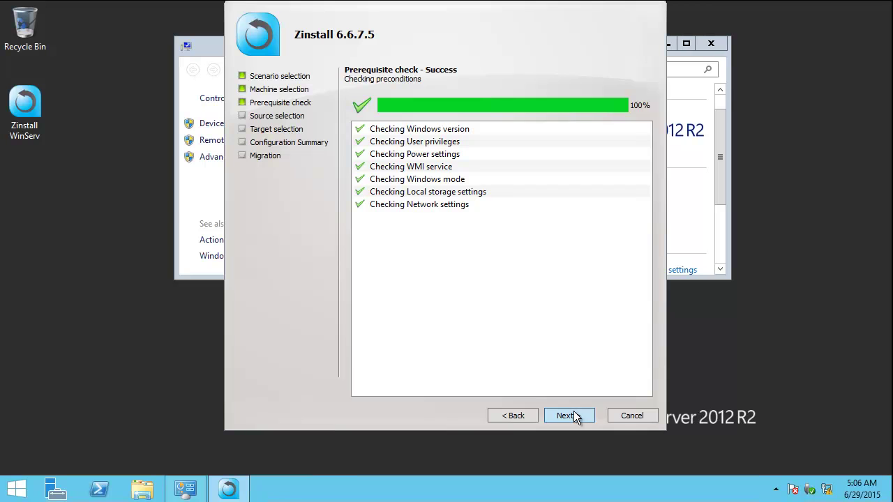
{"action": "left_click", "coordinate": [574, 416]}
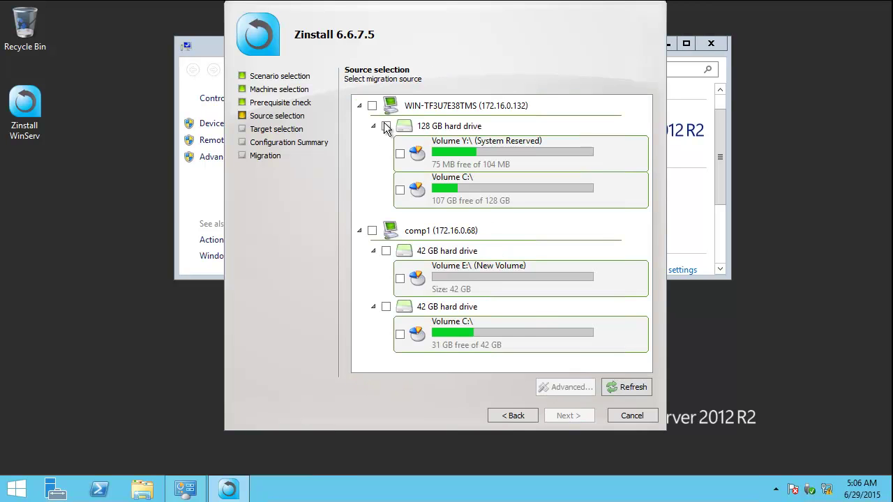
Step: Choose volume C:\ on the 128 GB hard drive of WIN-TF3U7E38TMS as the migration source and run the migration to completion
{"action": "left_click", "coordinate": [400, 191]}
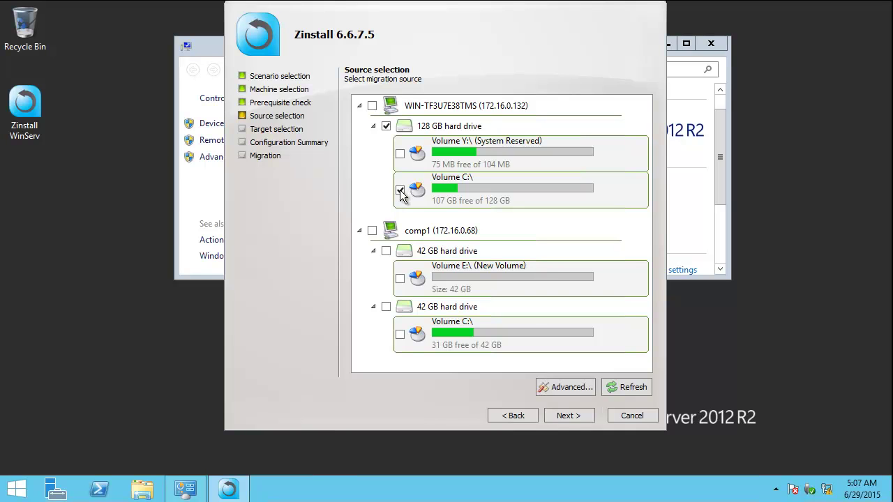
{"action": "left_click", "coordinate": [568, 416]}
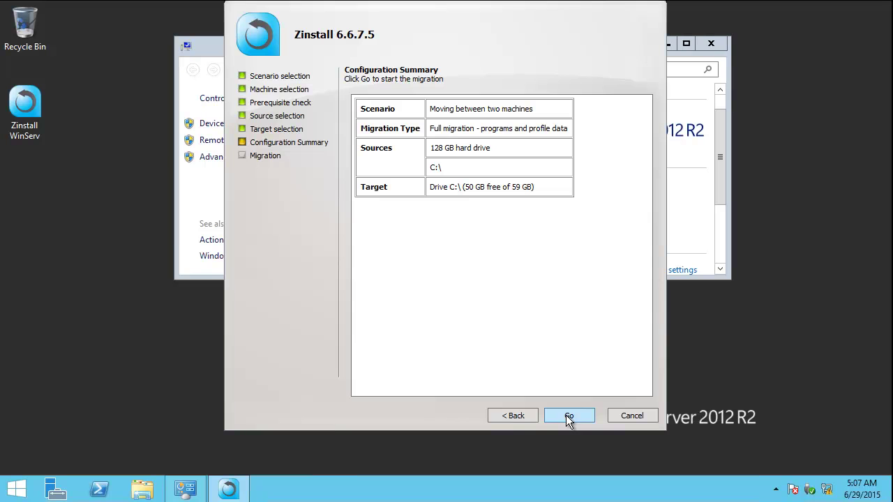
{"action": "left_click", "coordinate": [569, 416]}
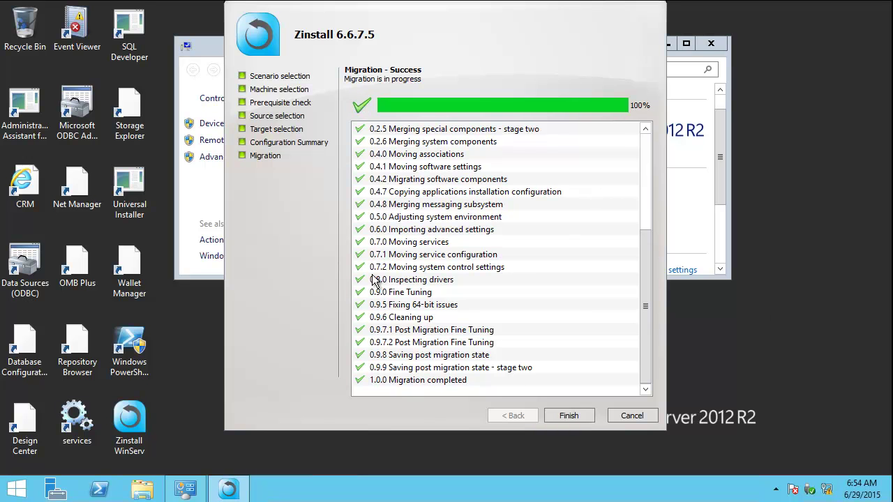
{"action": "key", "text": "Return"}
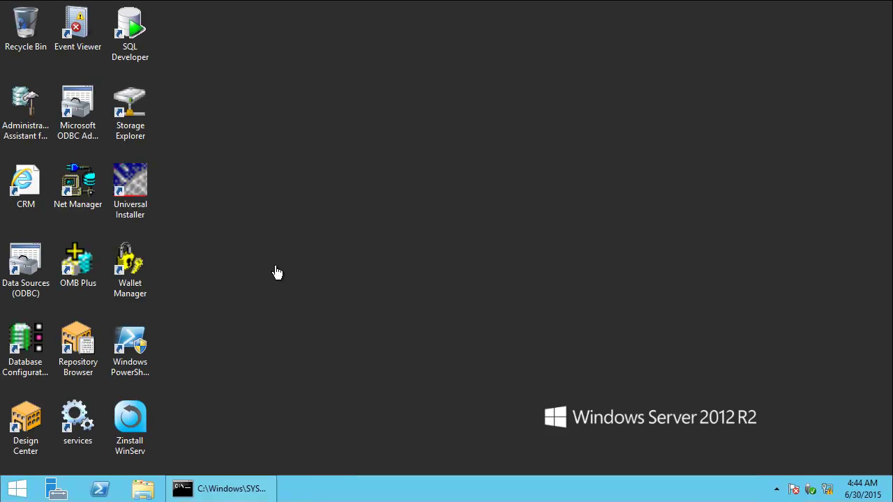
Step: In File Explorer, inspect the migrated contents of Program Files (x86) and the soft folder on the C: drive
{"action": "left_click", "coordinate": [142, 488]}
{"action": "left_click", "coordinate": [374, 202]}
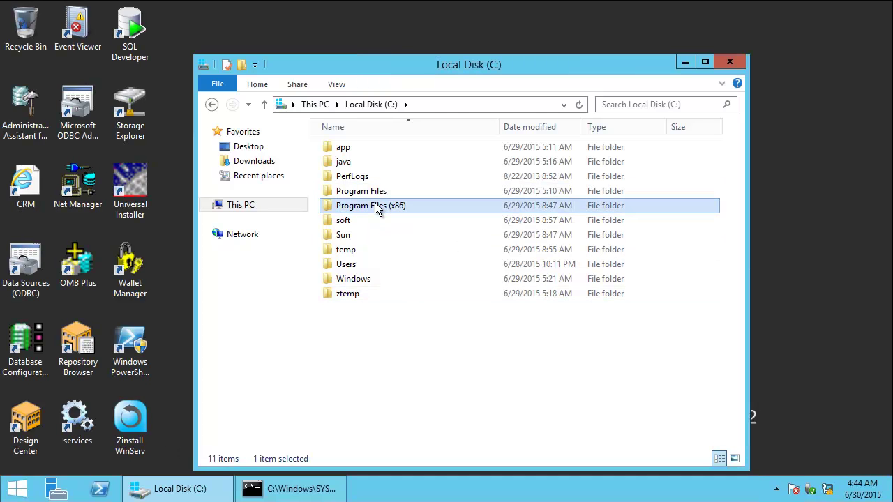
{"action": "double_click", "coordinate": [374, 202]}
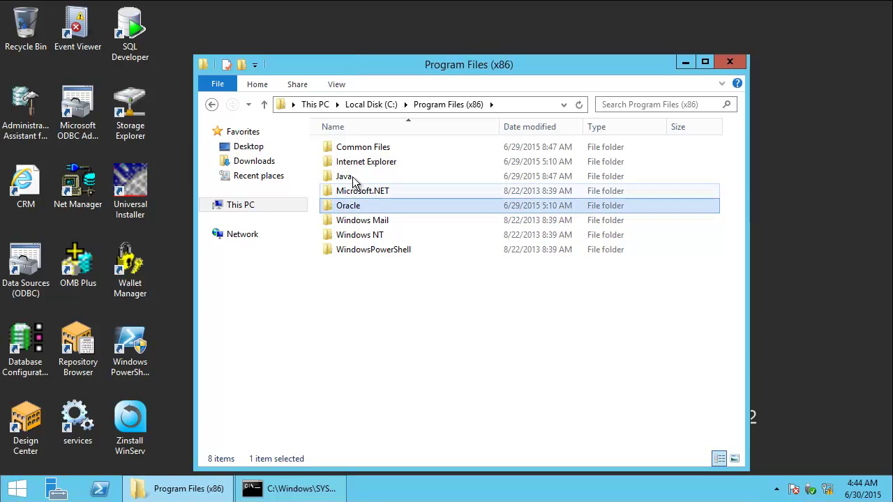
{"action": "key", "text": "BackSpace"}
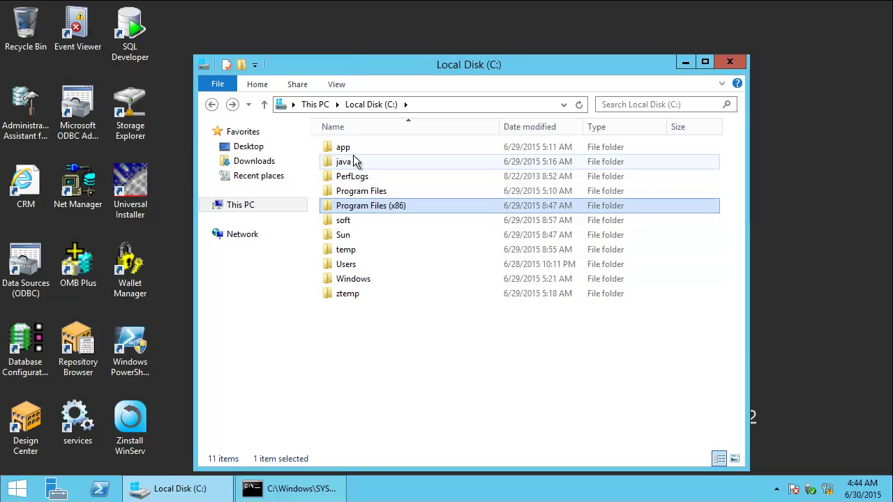
{"action": "left_click", "coordinate": [352, 162]}
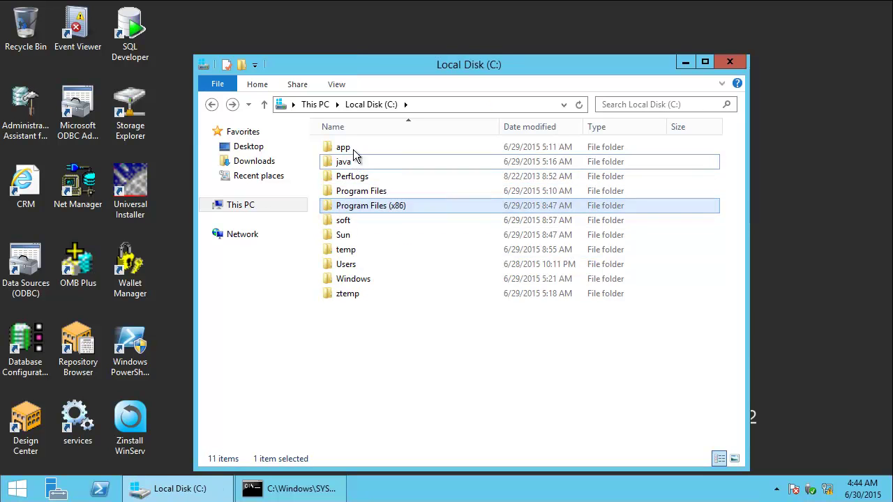
{"action": "double_click", "coordinate": [349, 219]}
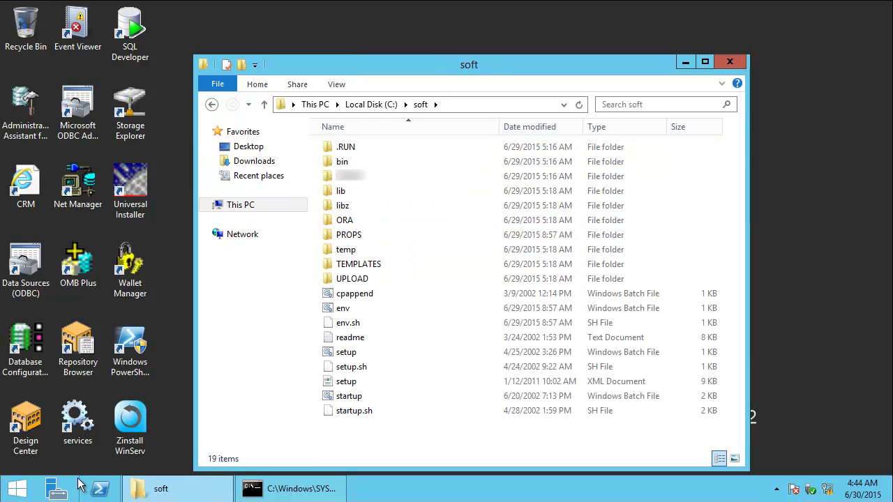
Step: Open Task Manager in detailed view and examine the Oracle entries among the target server's services, including OracleServiceCRMC
{"action": "key", "text": "ctrl+shift+Escape"}
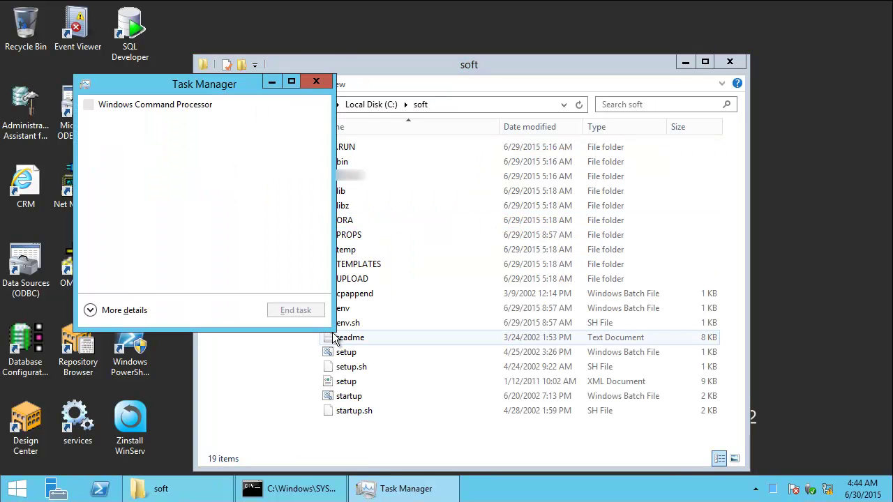
{"action": "left_click", "coordinate": [92, 310]}
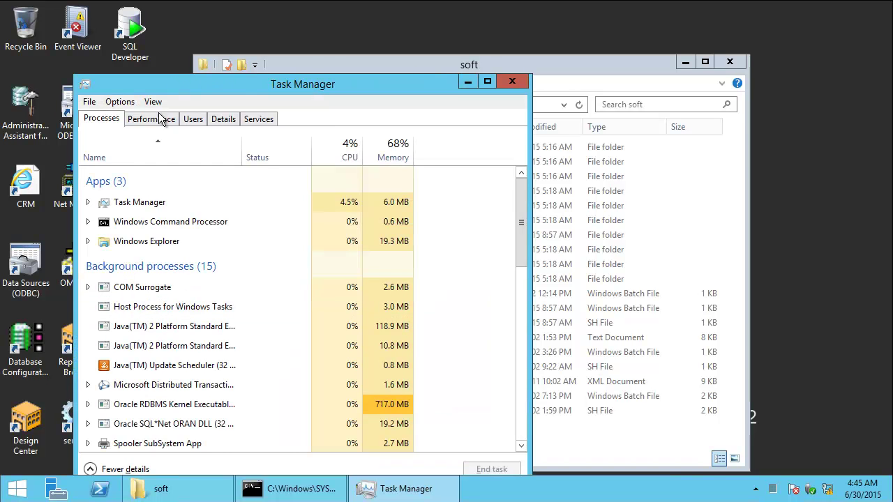
{"action": "left_click", "coordinate": [250, 117]}
{"action": "left_click_drag", "start_coordinate": [261, 85], "coordinate": [297, 21]}
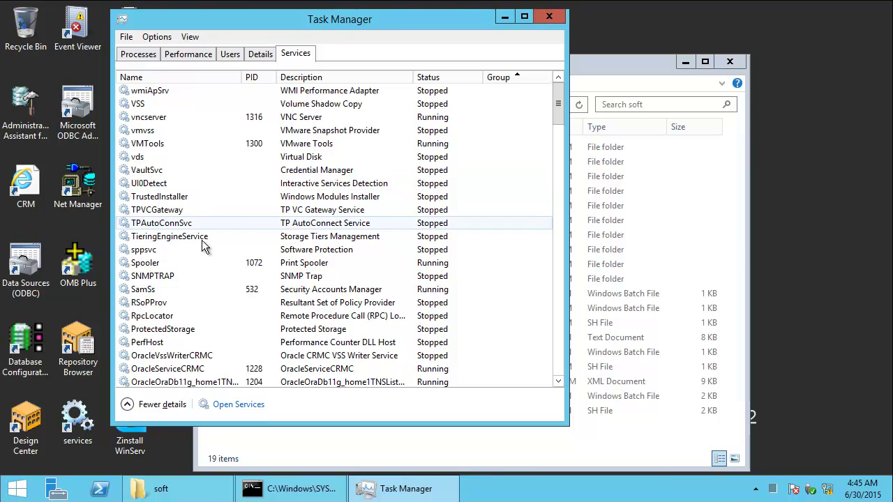
{"action": "scroll", "coordinate": [202, 227], "scroll_direction": "down", "scroll_amount": 1}
{"action": "left_click", "coordinate": [193, 319]}
{"action": "left_click", "coordinate": [195, 330]}
{"action": "left_click", "coordinate": [191, 345]}
{"action": "left_click", "coordinate": [193, 330]}
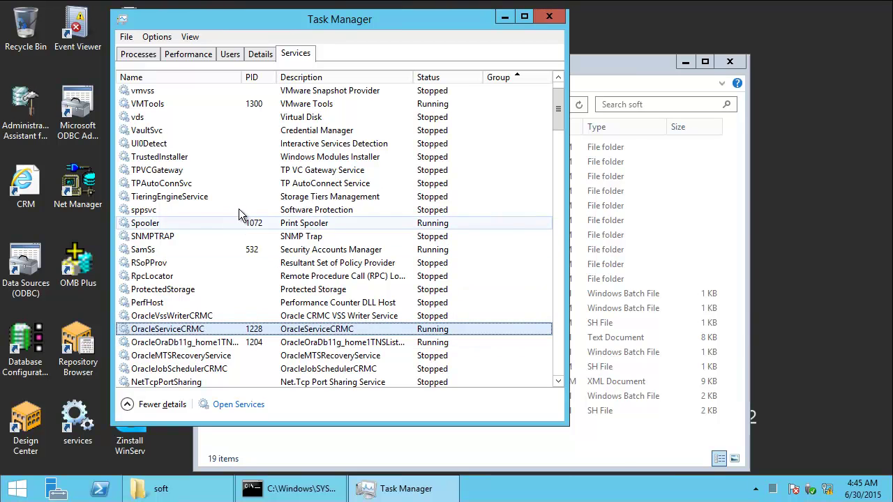
Step: Review each Oracle service from Oracle CRMC VSS Writer to OracleServiceCRMC in the Services console, and close all open windows
{"action": "double_click", "coordinate": [77, 419]}
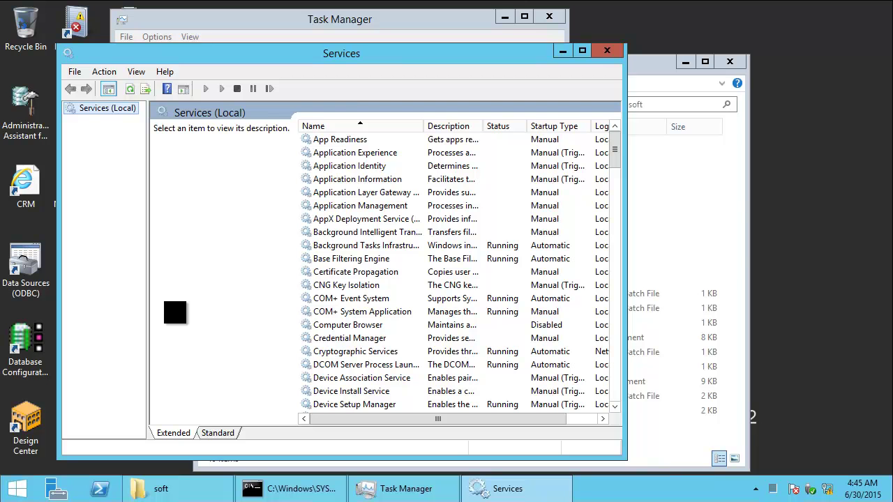
{"action": "scroll", "coordinate": [611, 329], "scroll_direction": "down", "scroll_amount": 15}
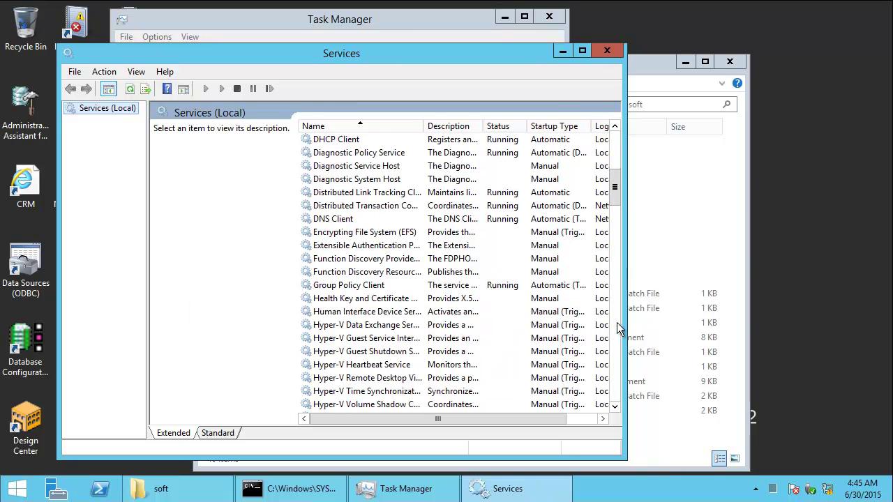
{"action": "scroll", "coordinate": [618, 330], "scroll_direction": "down", "scroll_amount": 7}
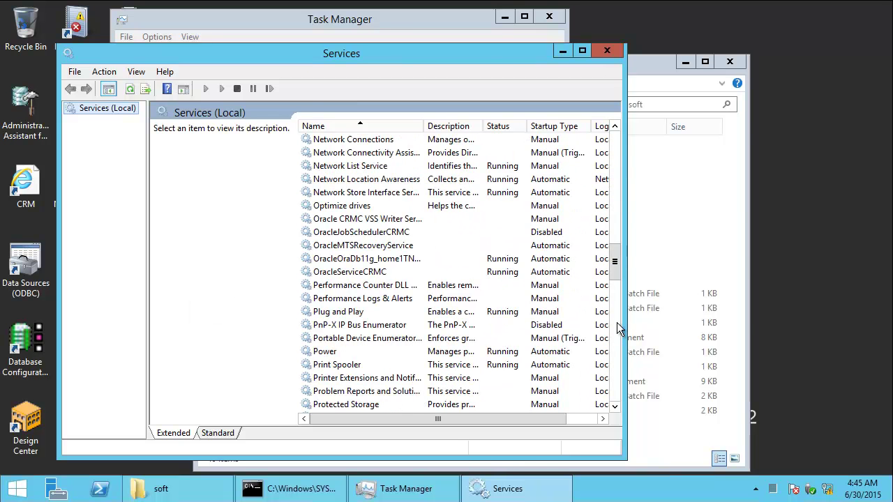
{"action": "left_click", "coordinate": [342, 220]}
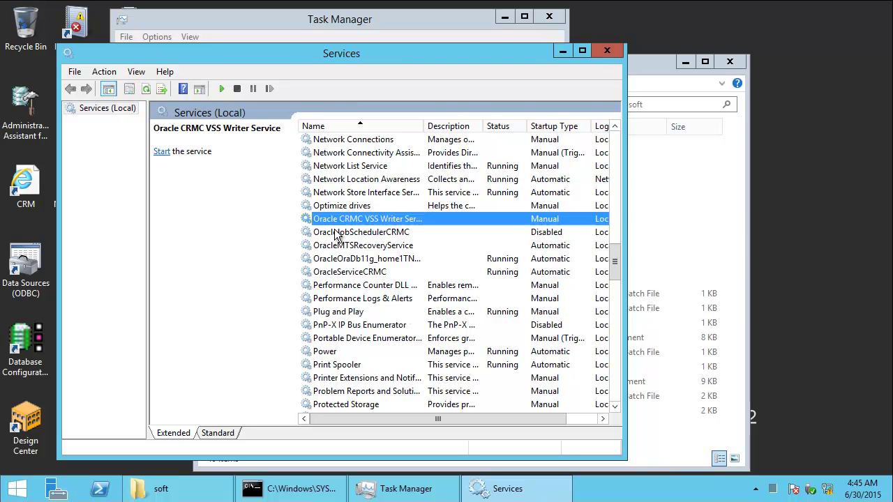
{"action": "left_click", "coordinate": [339, 233]}
{"action": "left_click", "coordinate": [336, 247]}
{"action": "left_click", "coordinate": [337, 259]}
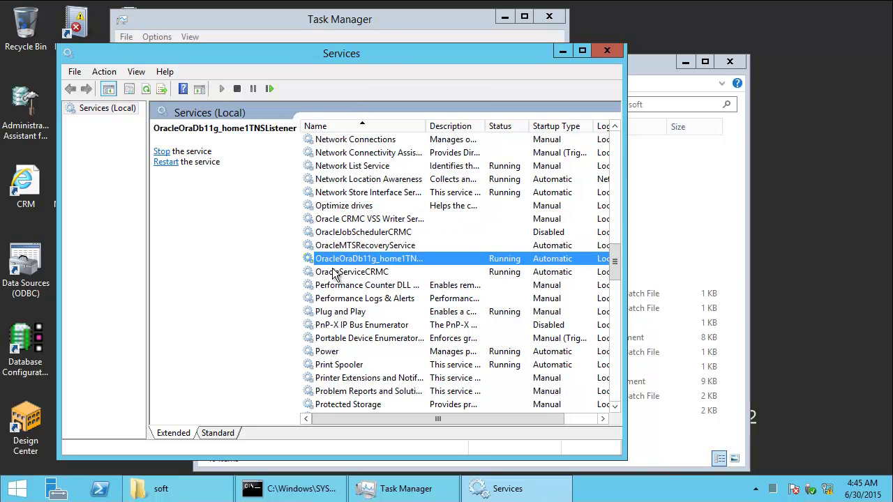
{"action": "left_click", "coordinate": [338, 273]}
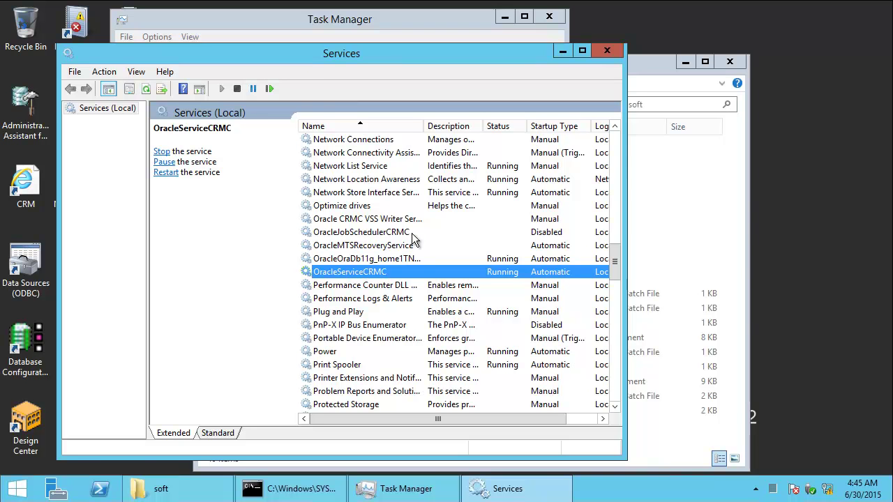
{"action": "left_click", "coordinate": [606, 55]}
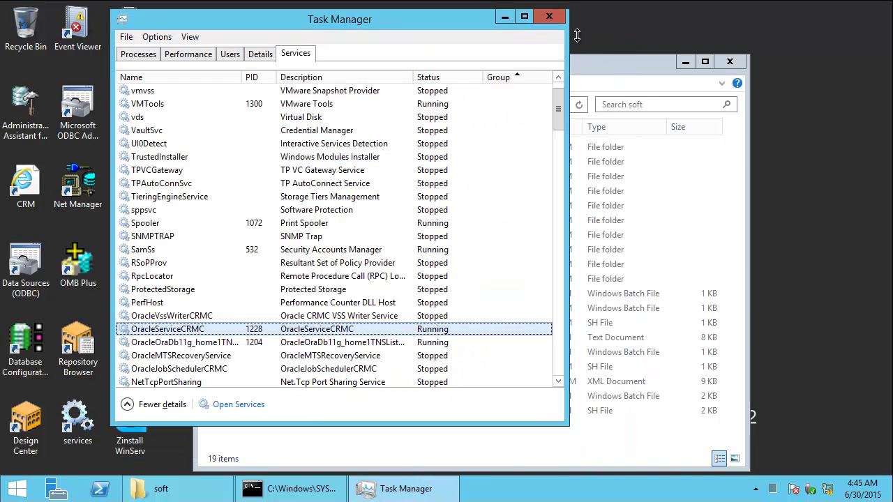
{"action": "left_click", "coordinate": [550, 17]}
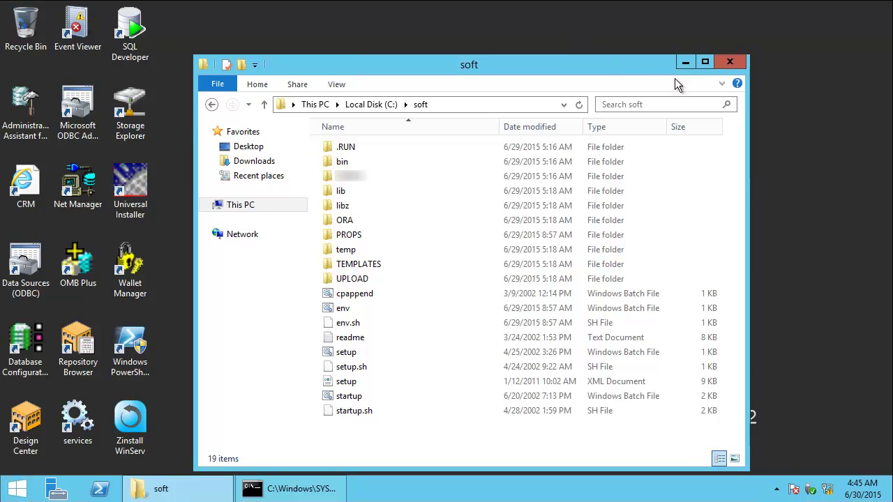
{"action": "left_click", "coordinate": [734, 65]}
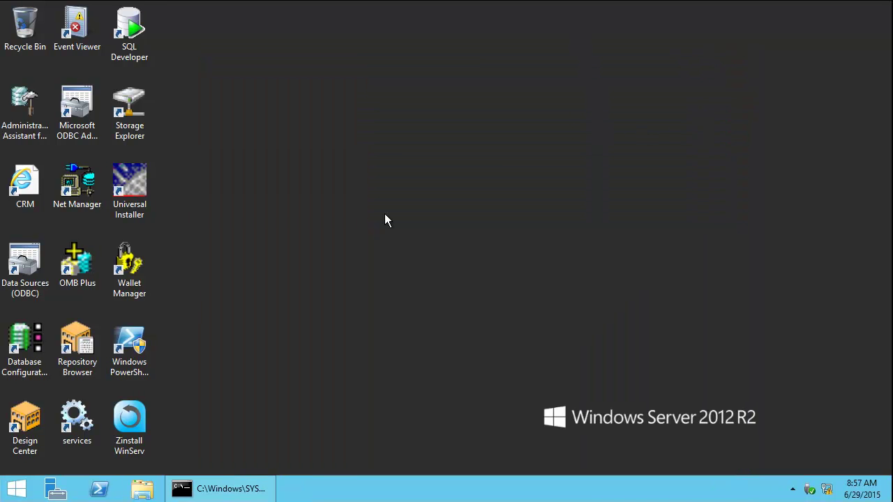
Step: In Oracle SQL Developer, connect to Zinstall@CRMC, view the columns of the CR_ACTIVITYEVENT and CR_CASE tables, and minimize the program
{"action": "double_click", "coordinate": [123, 28]}
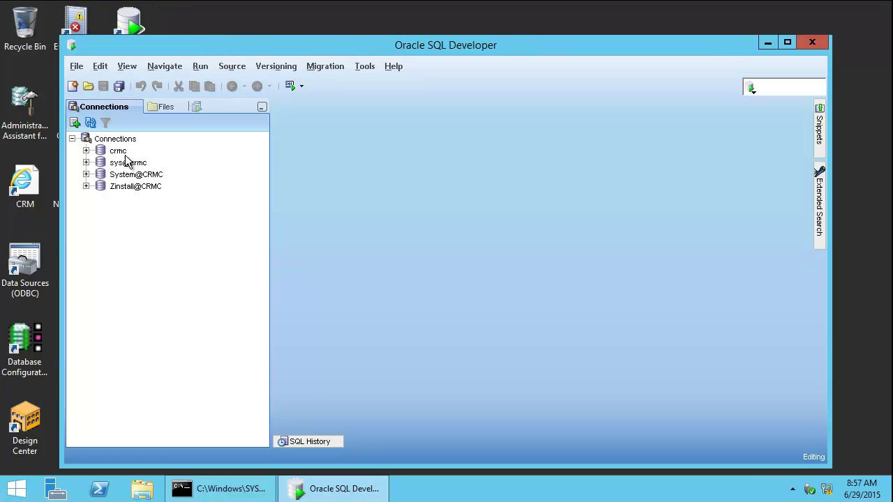
{"action": "left_click", "coordinate": [86, 186]}
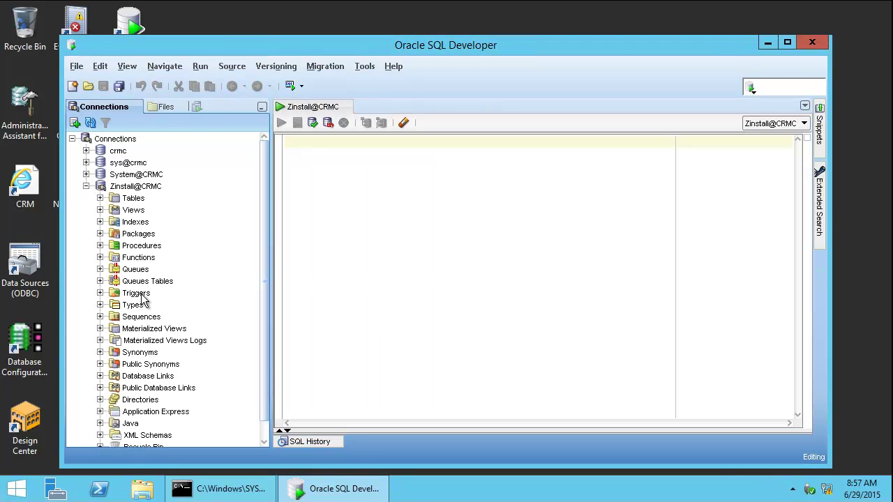
{"action": "left_click", "coordinate": [100, 198]}
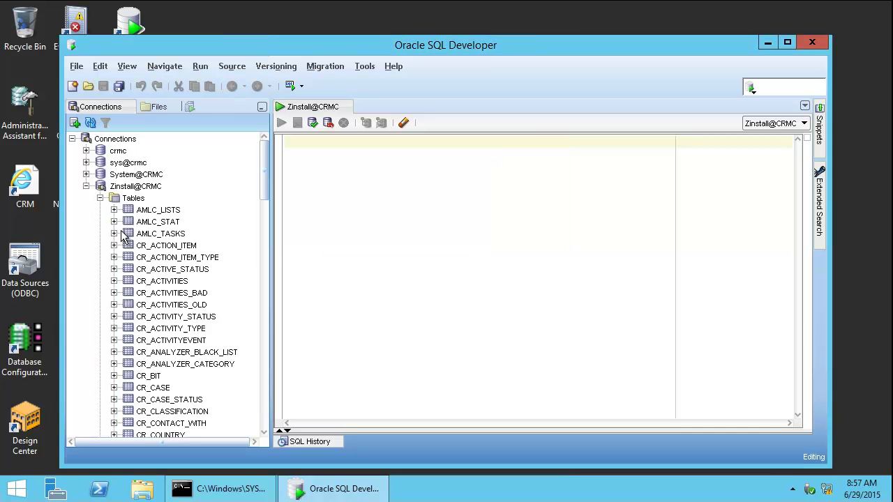
{"action": "double_click", "coordinate": [166, 342]}
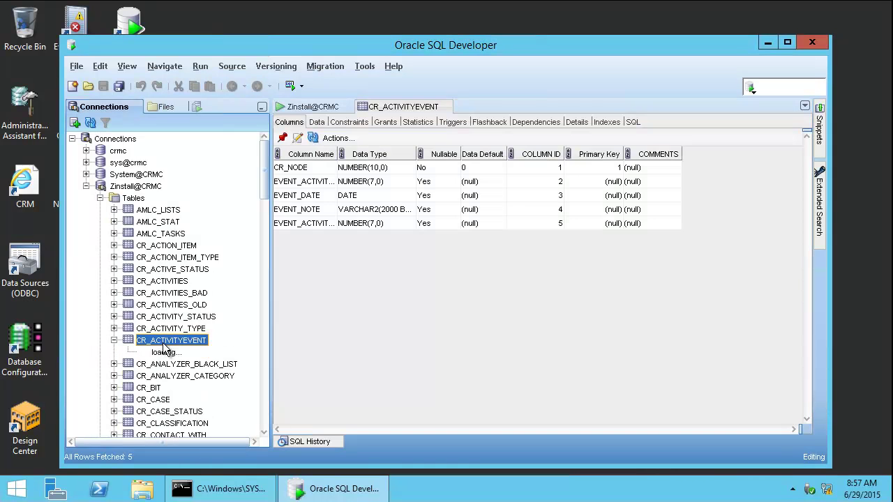
{"action": "scroll", "coordinate": [169, 369], "scroll_direction": "down", "scroll_amount": 2}
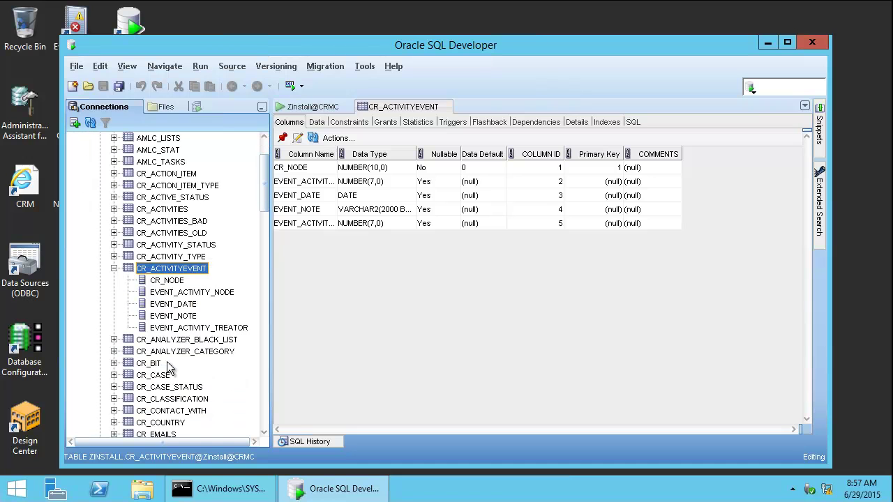
{"action": "double_click", "coordinate": [155, 376]}
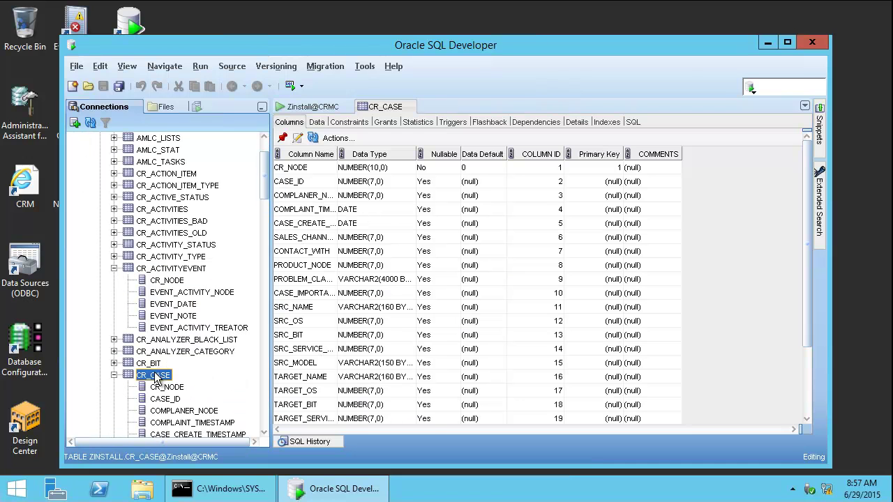
{"action": "left_click", "coordinate": [768, 42]}
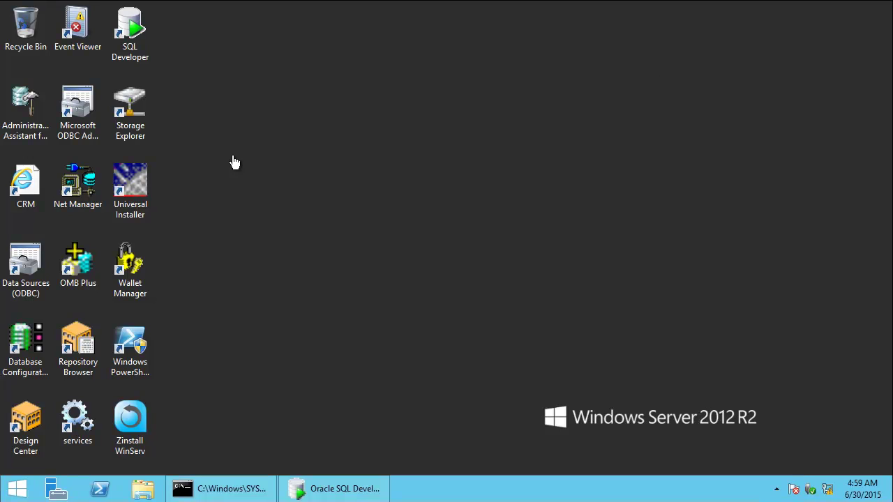
Step: Open the CRM web application on the target server, log in with the user name and account password, and minimize its management window
{"action": "double_click", "coordinate": [28, 182]}
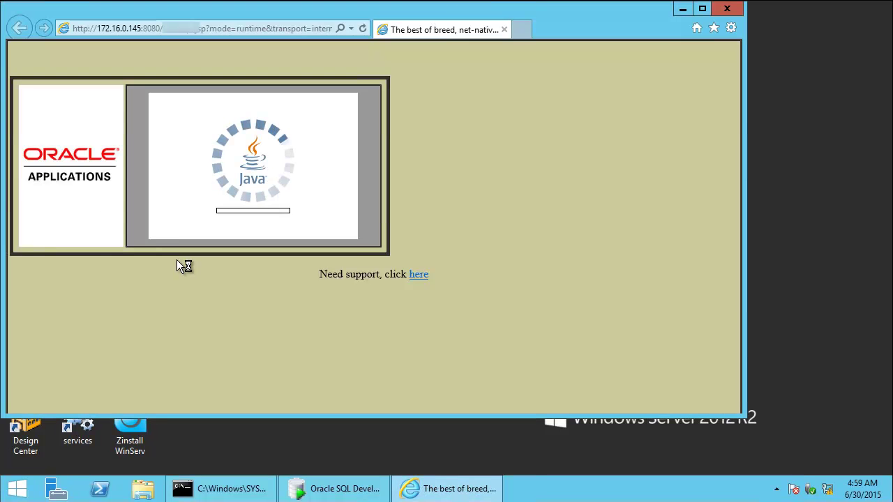
{"action": "left_click", "coordinate": [393, 311]}
{"action": "left_click", "coordinate": [548, 312]}
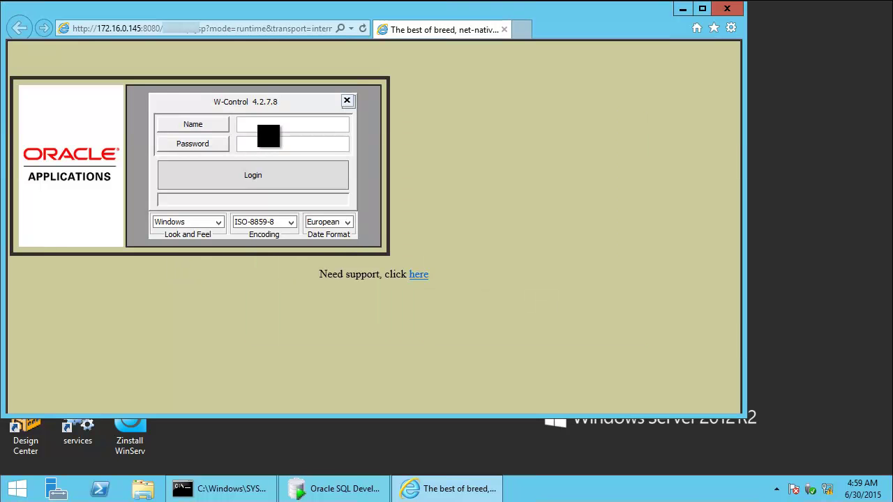
{"action": "type", "text": "johnk*******"}
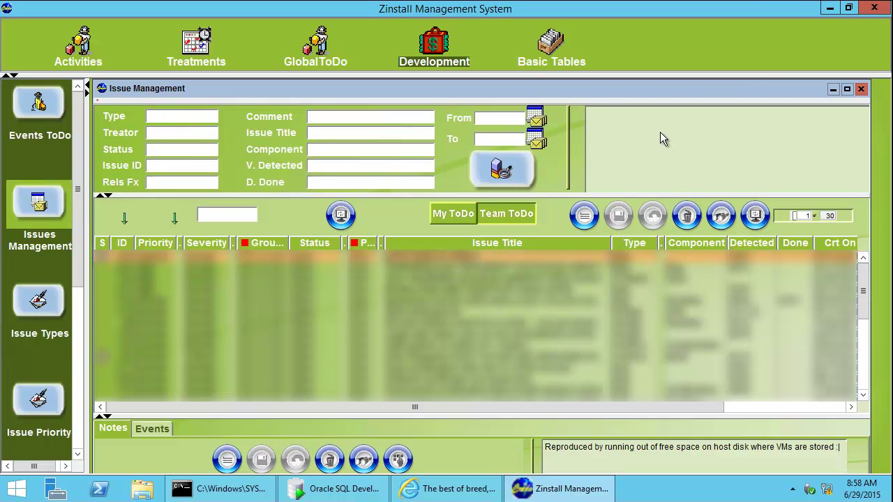
{"action": "left_click", "coordinate": [829, 8]}
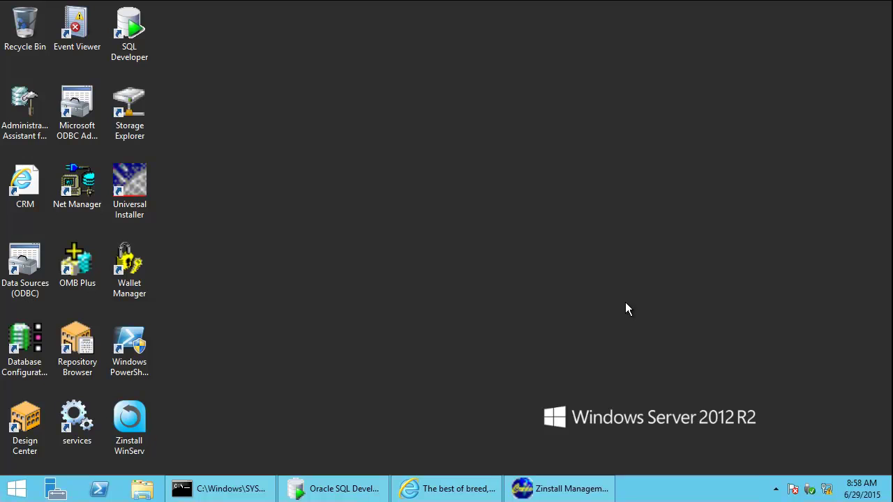